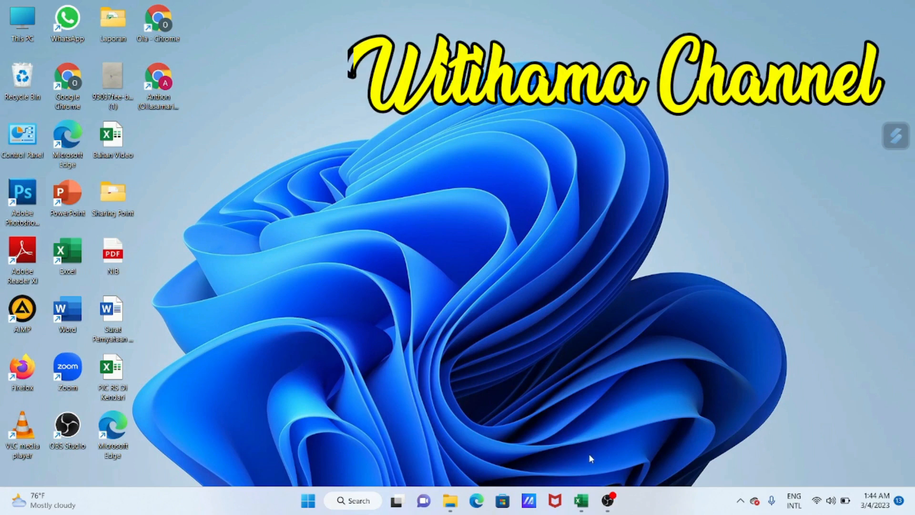
Step: Switch to the Bahan Video workbook in Excel and examine the empty Q 4 2022 column and GRAND TOTAL row
mouse_move(577, 506)
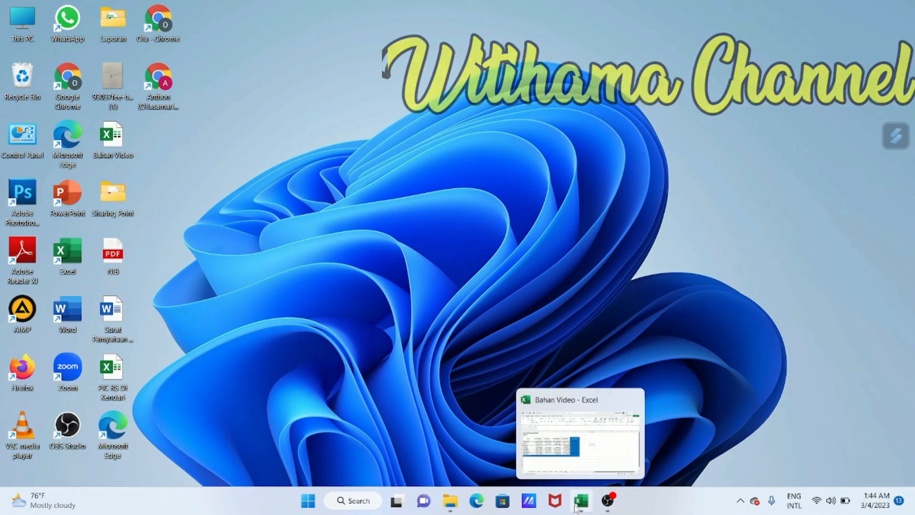
left_click(584, 451)
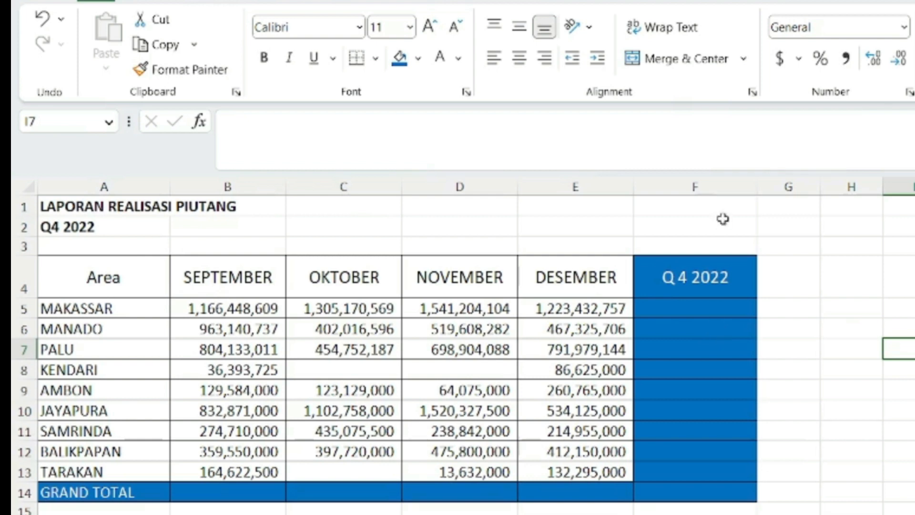
left_click(702, 180)
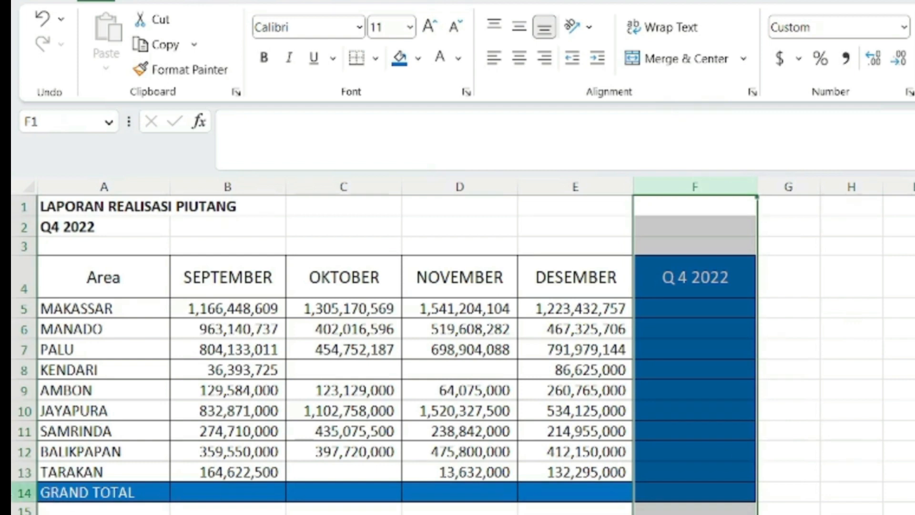
left_click(24, 492)
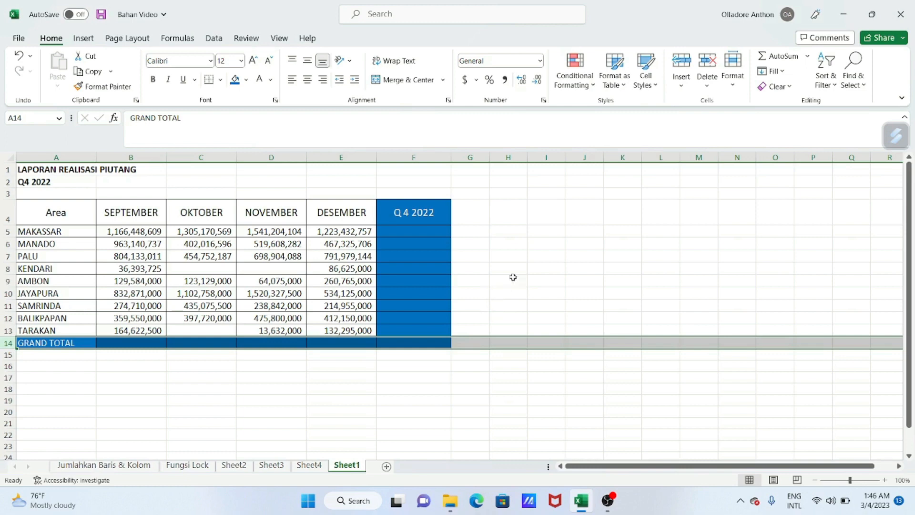
left_click(483, 233)
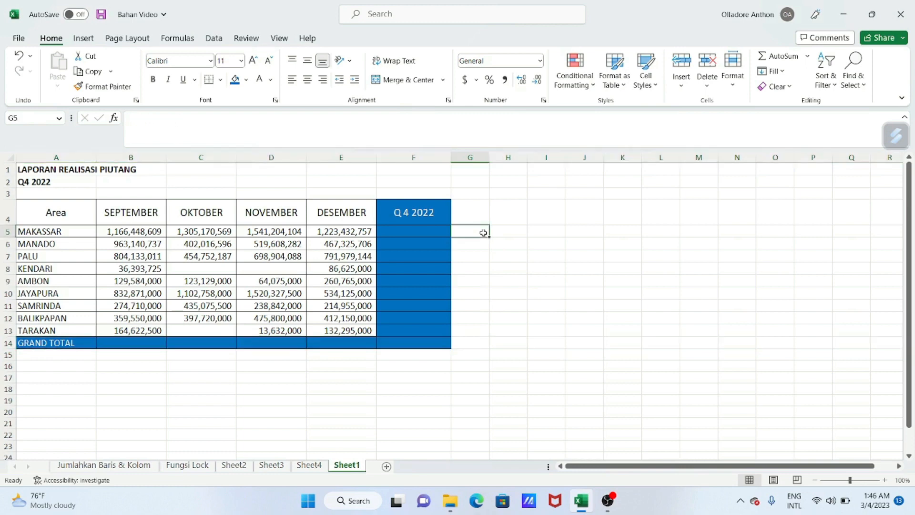
Step: Total the MAKASSAR row in F5 with an AutoSum of B5:E5
left_click(386, 222)
left_click(387, 228)
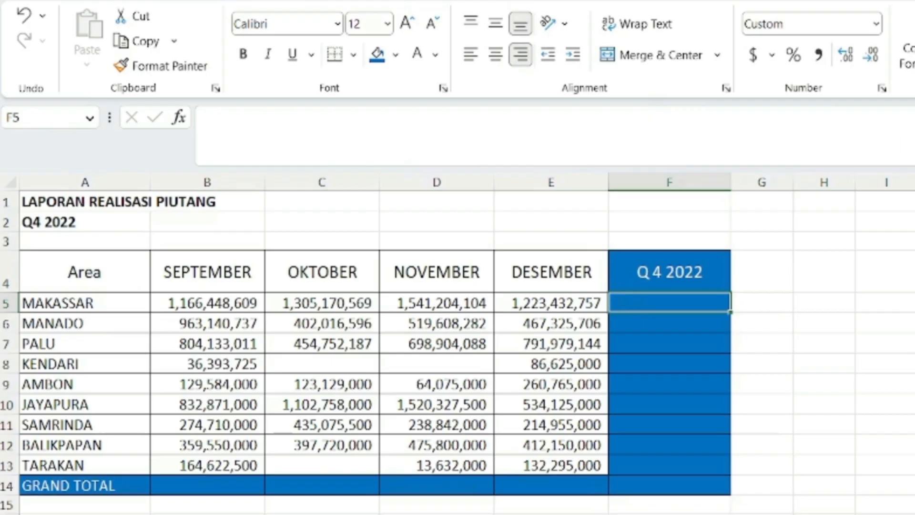
key("alt+equal")
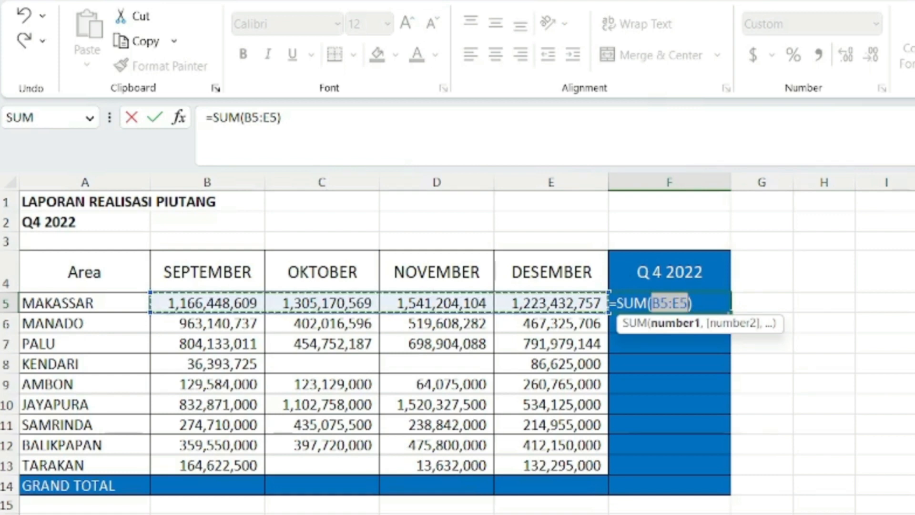
key("Return")
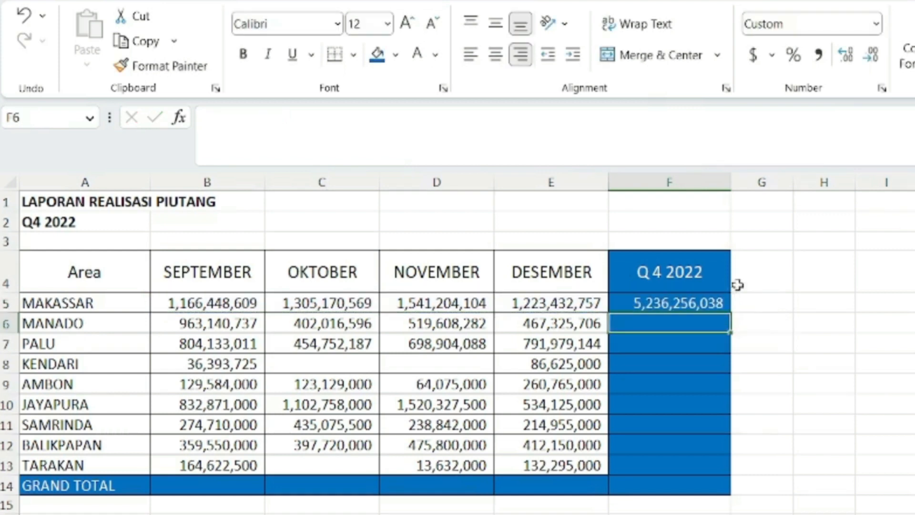
Step: Delete the MAKASSAR total from F5
left_click(719, 302)
left_click_drag(722, 304, 726, 316)
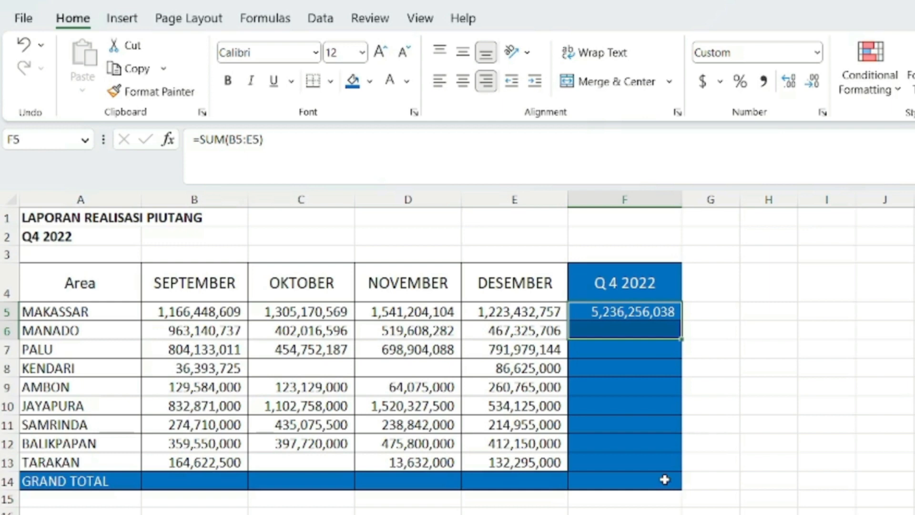
left_click(813, 315)
left_click(600, 319)
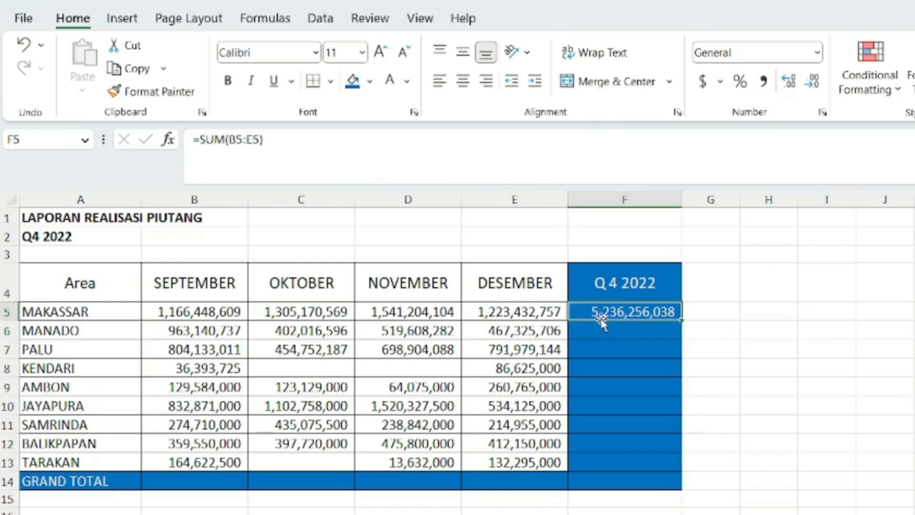
key("Delete")
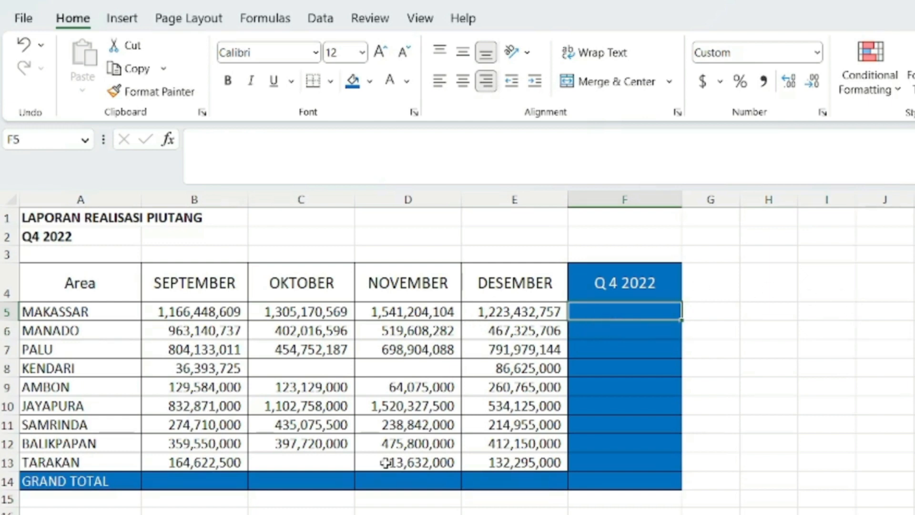
Step: Select the whole table A4:F14 and AutoSum the Q 4 2022 column and GRAND TOTAL row at once
left_click(162, 482)
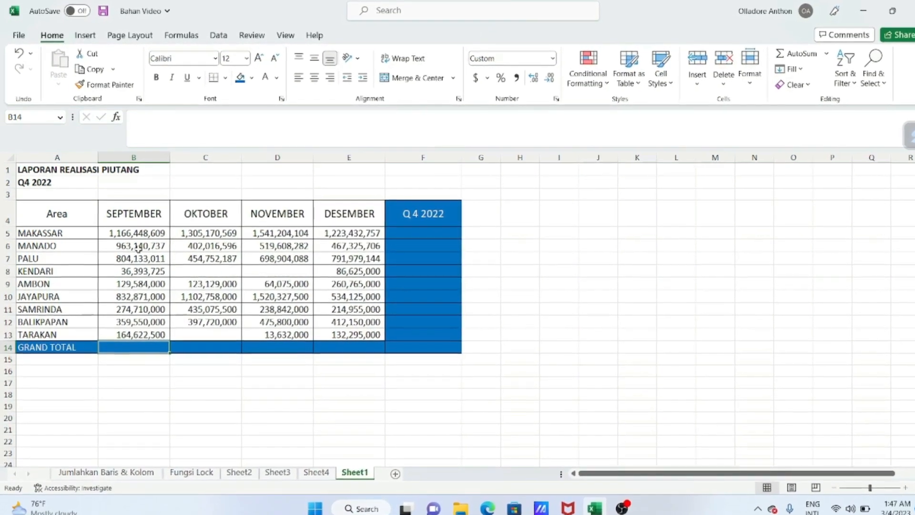
left_click(127, 233)
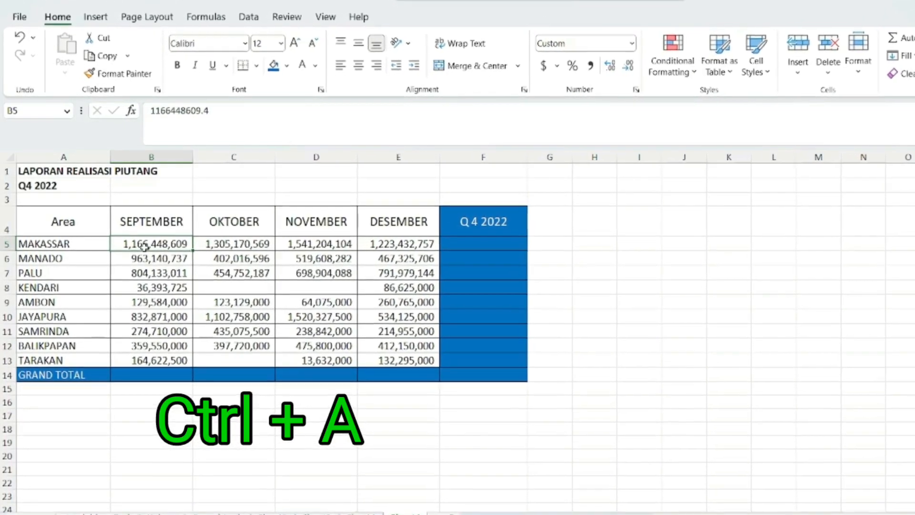
key("ctrl+a")
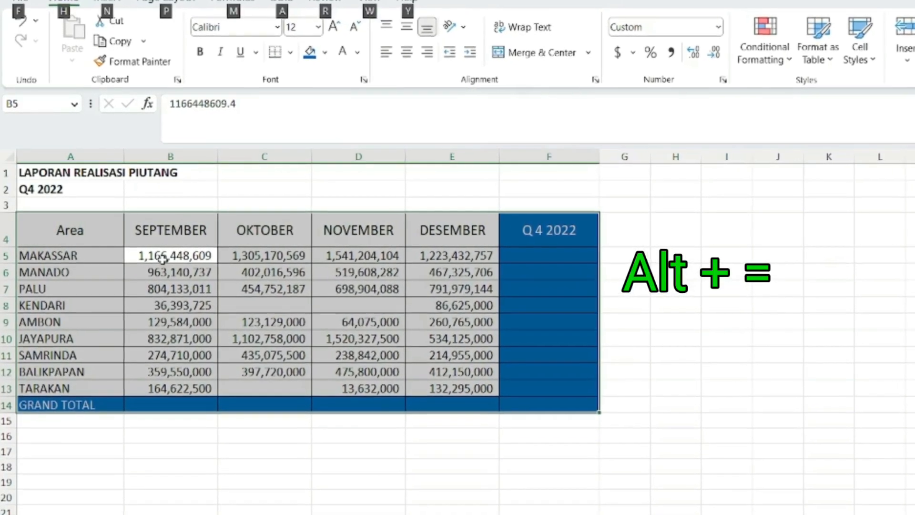
key("alt+equal")
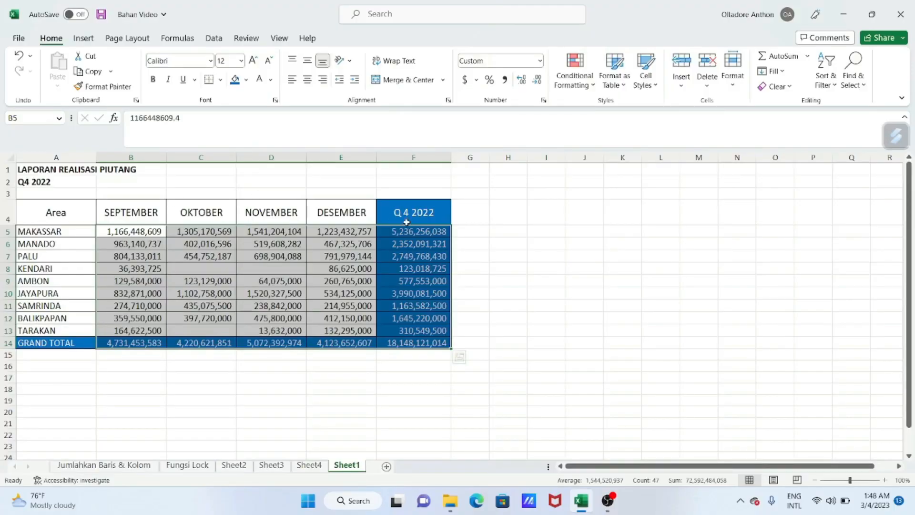
left_click(484, 234)
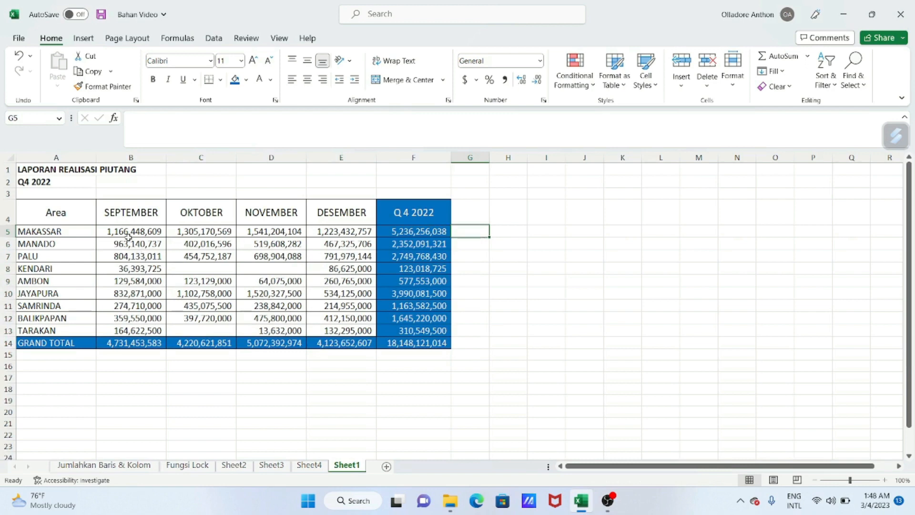
left_click_drag(127, 235, 332, 255)
left_click(555, 220)
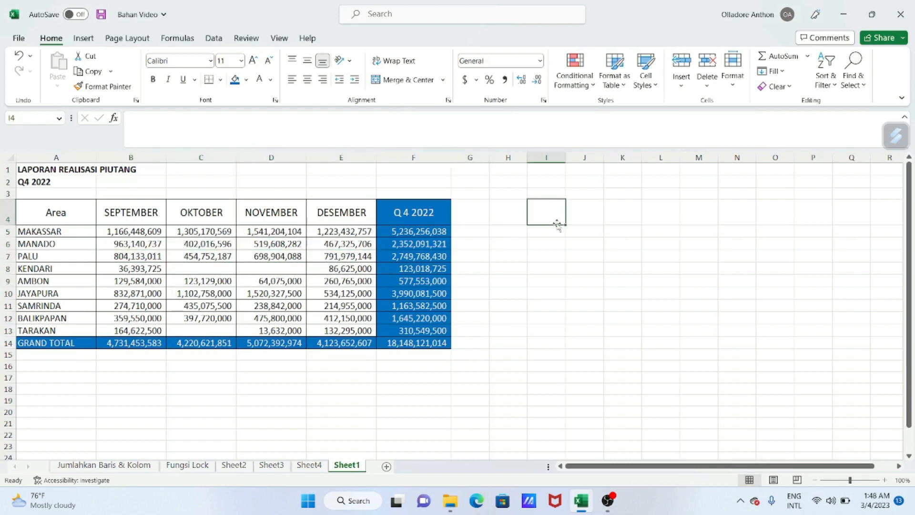
left_click_drag(465, 230, 480, 320)
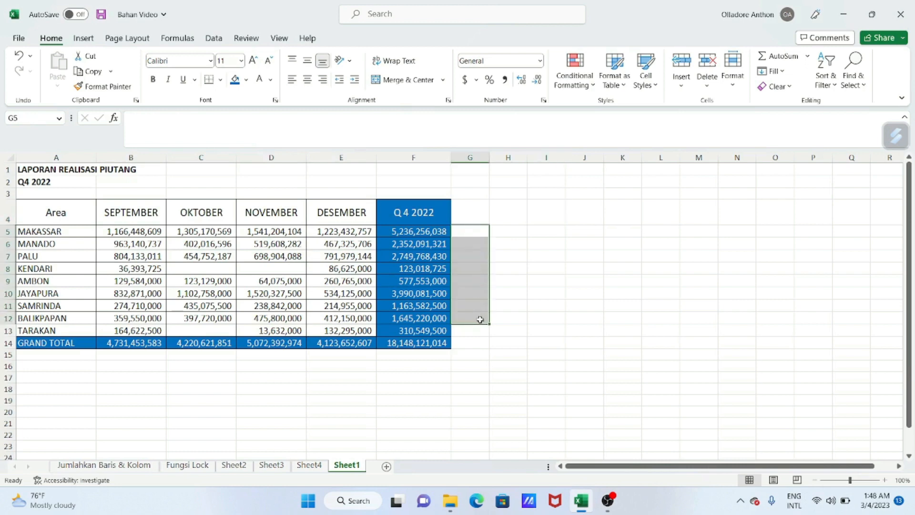
left_click(580, 310)
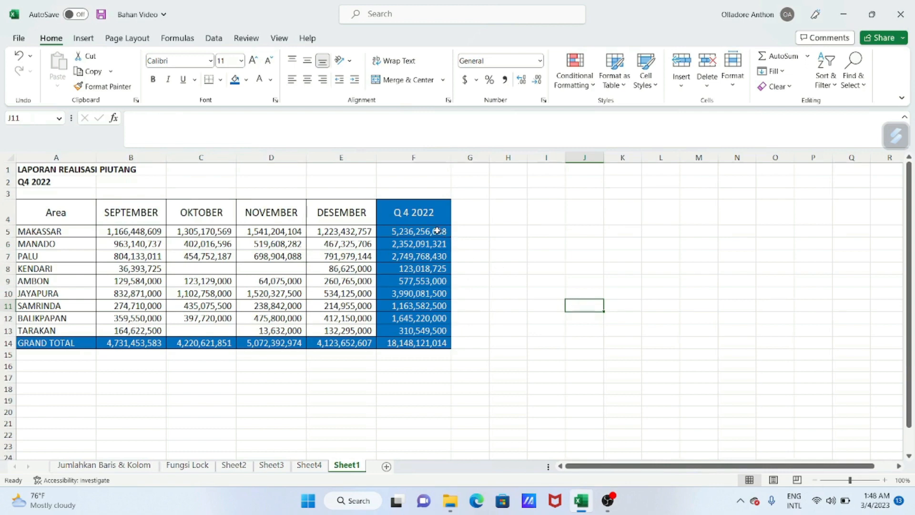
Step: Clear all totals from the Q 4 2022 column and the GRAND TOTAL row
right_click(408, 232)
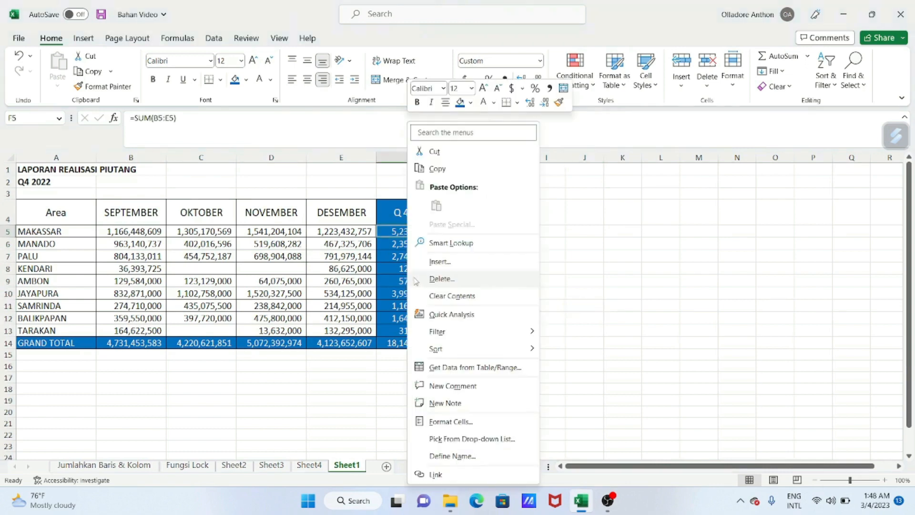
key("Escape")
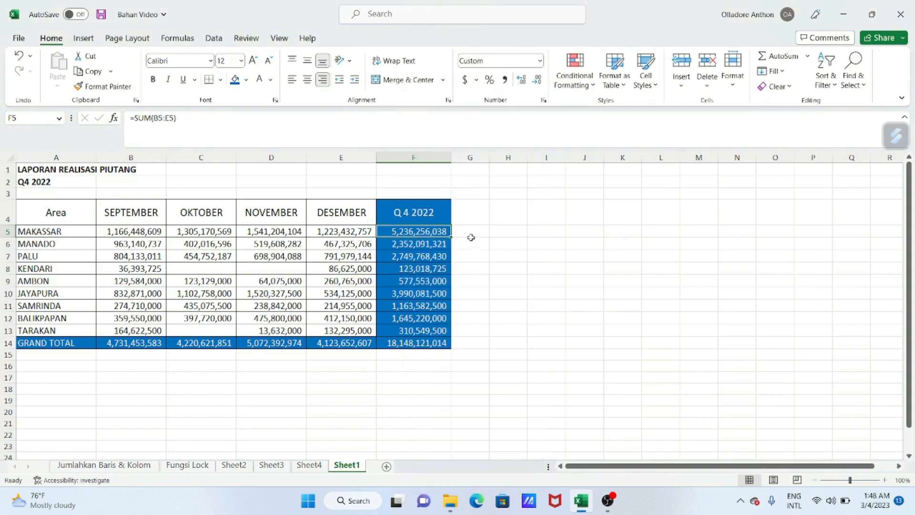
left_click_drag(441, 231, 441, 382)
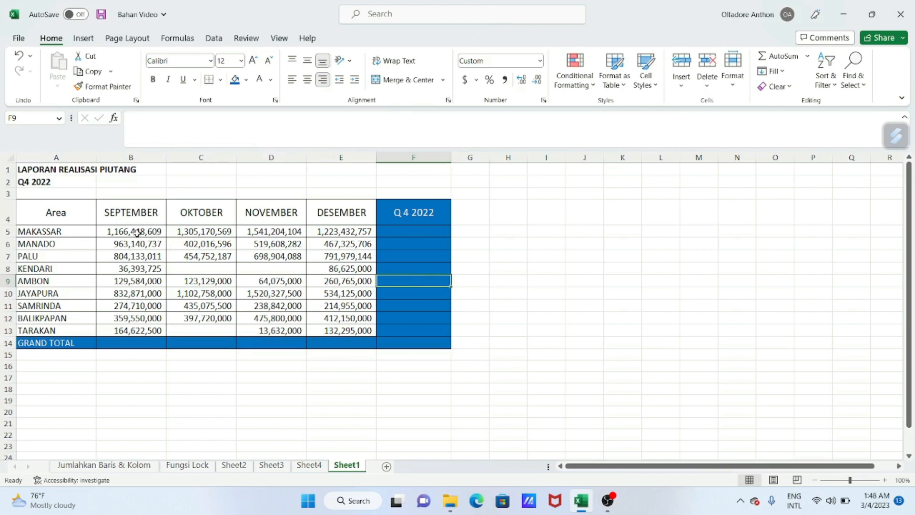
Step: Select the entire table around B5 and fill every row and column total with one AutoSum
left_click(138, 232)
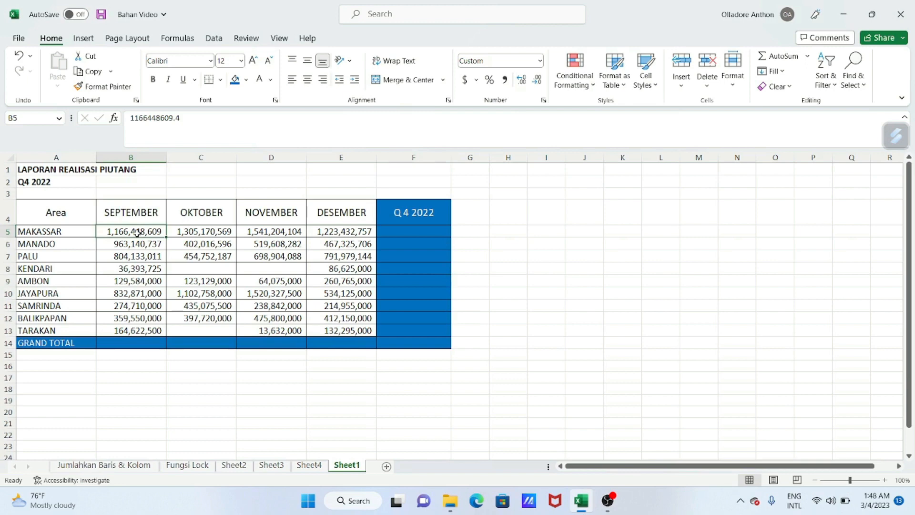
key("ctrl+a")
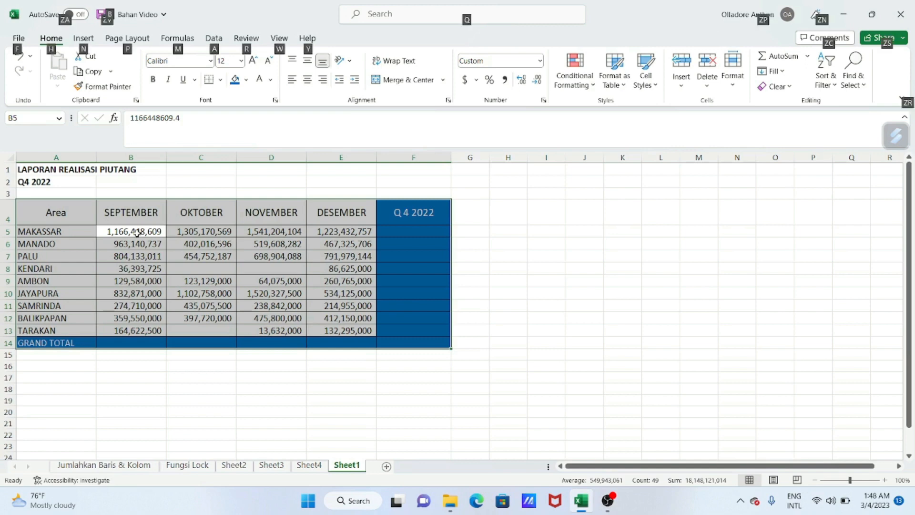
key("alt+equal")
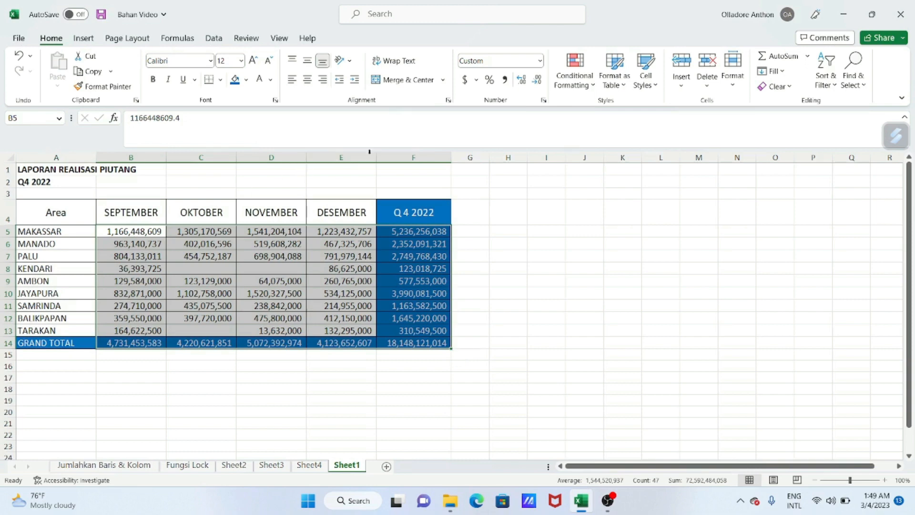
left_click(530, 221)
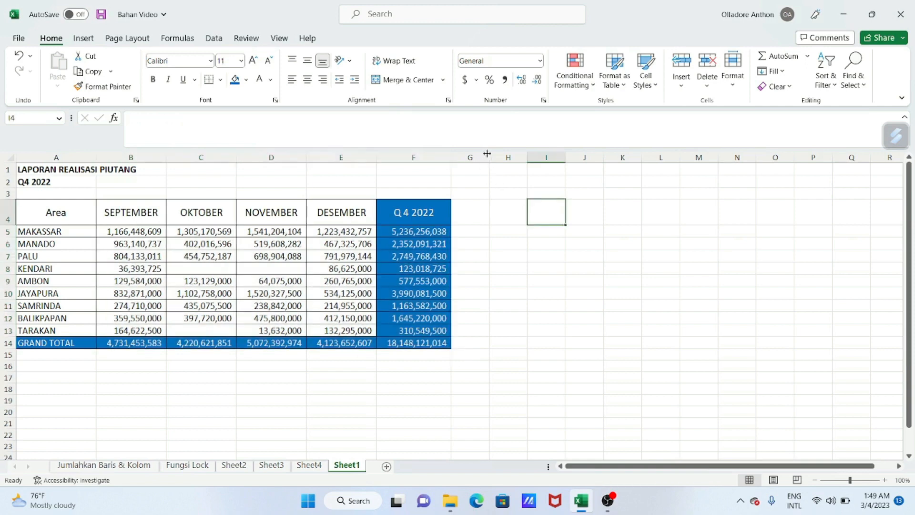
Step: Widen column G and enter =SUM(B5:E5) in G5 as a check total for MAKASSAR
left_click_drag(489, 157, 534, 157)
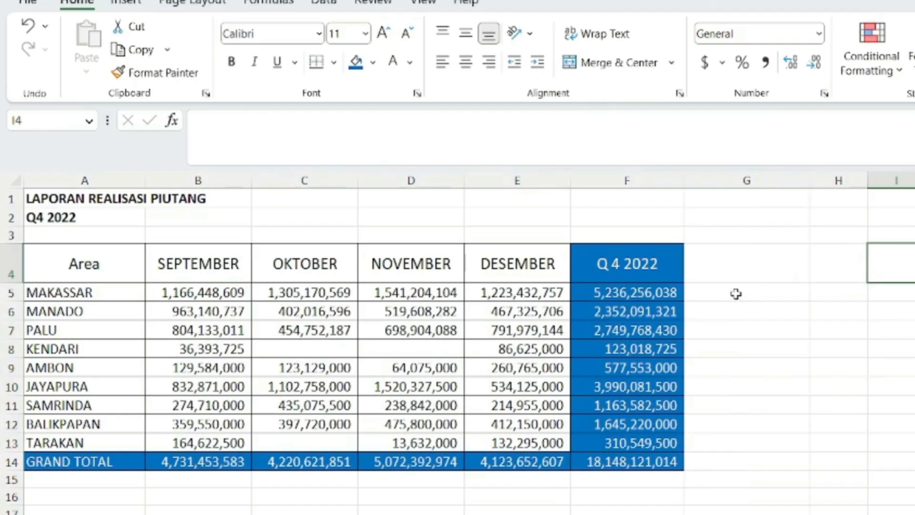
left_click(485, 231)
type("=")
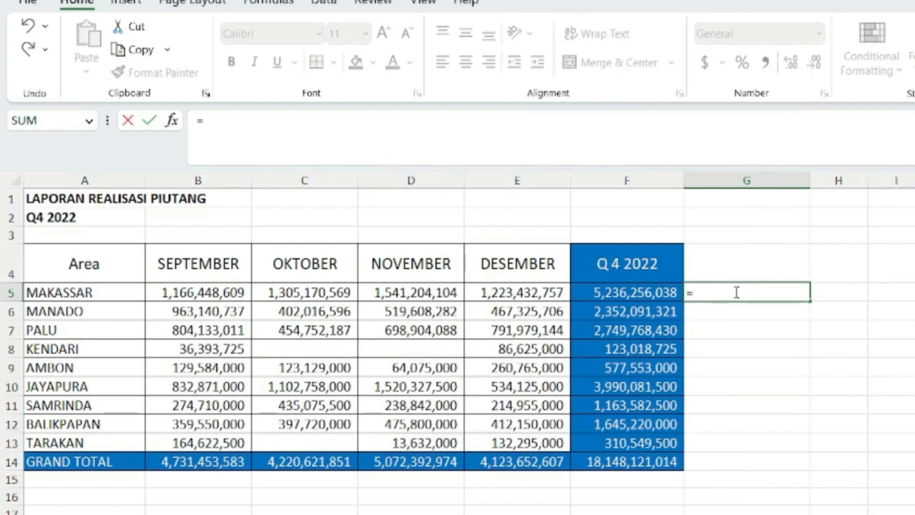
type("(")
key("BackSpace")
type("SUM(")
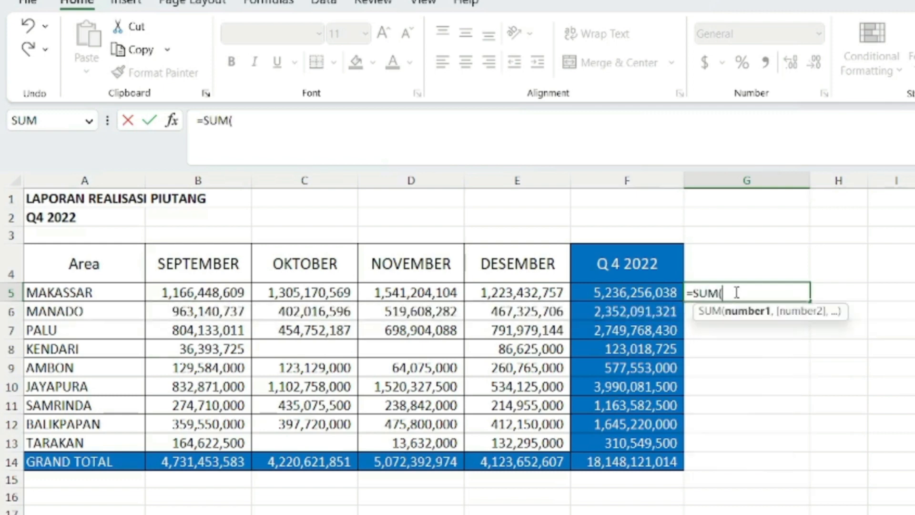
left_click(210, 289)
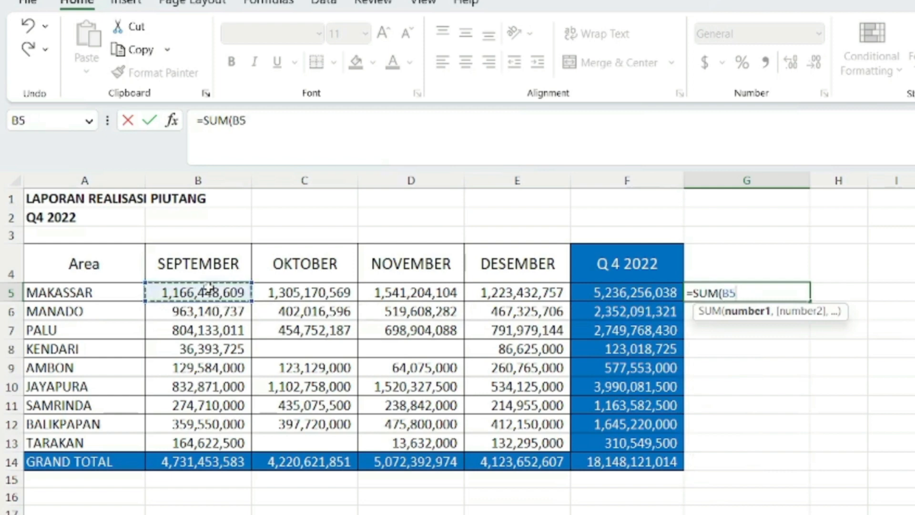
key("shift+Right")
key("shift+Right")
key("shift+Right")
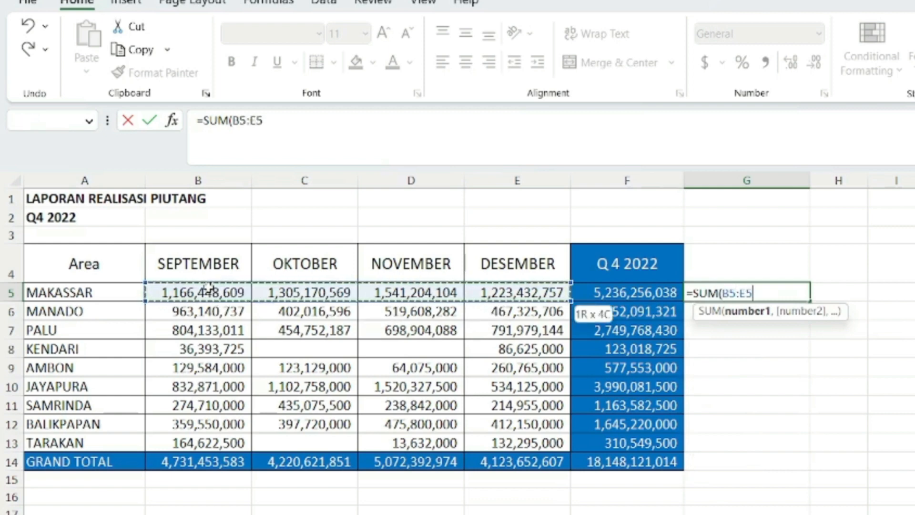
key("Return")
Step: Fill the G5 formula down to G14 and make the cells G5:G17 bold
left_click(734, 292)
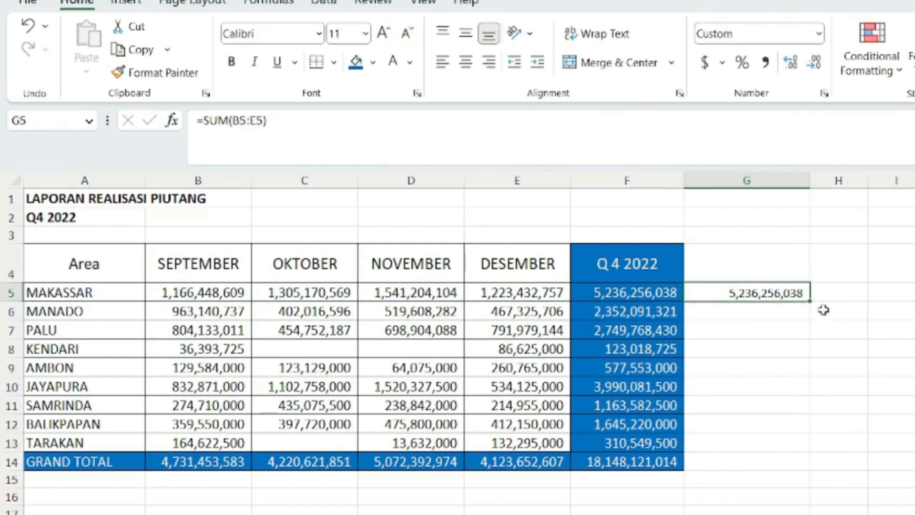
left_click_drag(810, 302, 801, 475)
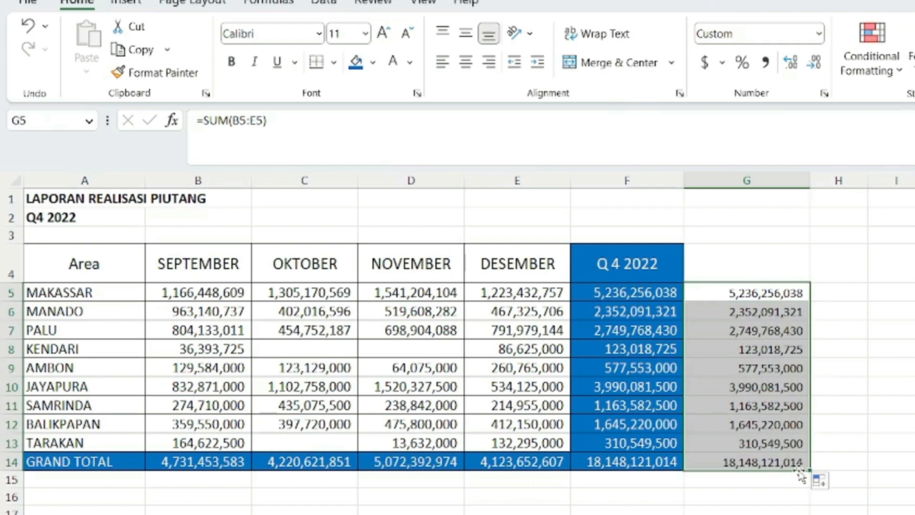
left_click_drag(770, 293, 781, 388)
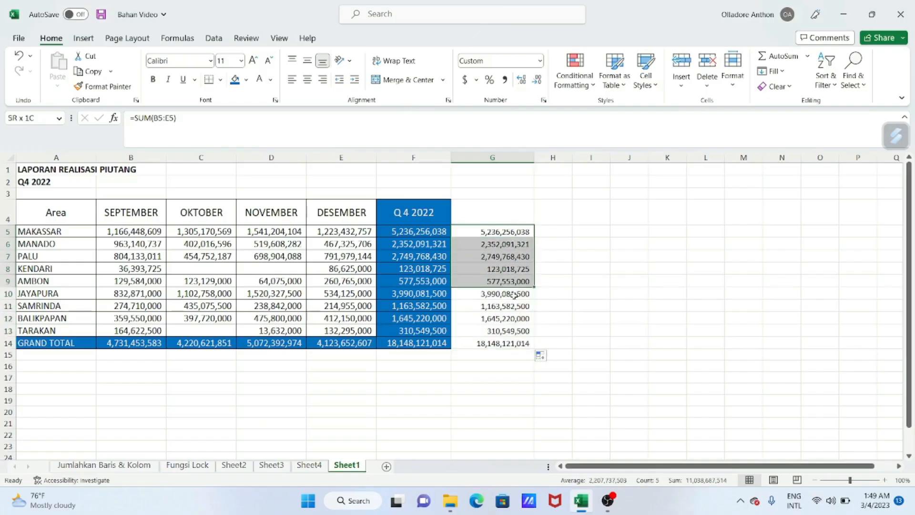
left_click_drag(514, 294, 511, 373)
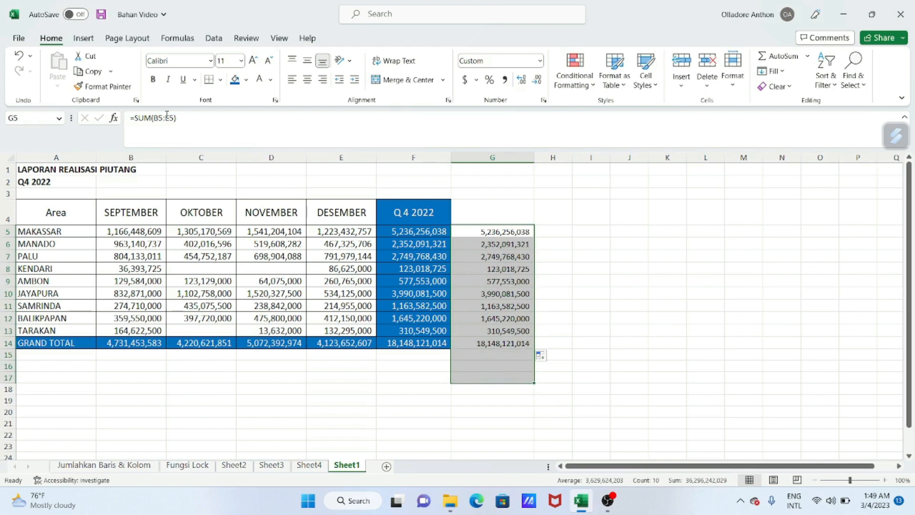
left_click(154, 80)
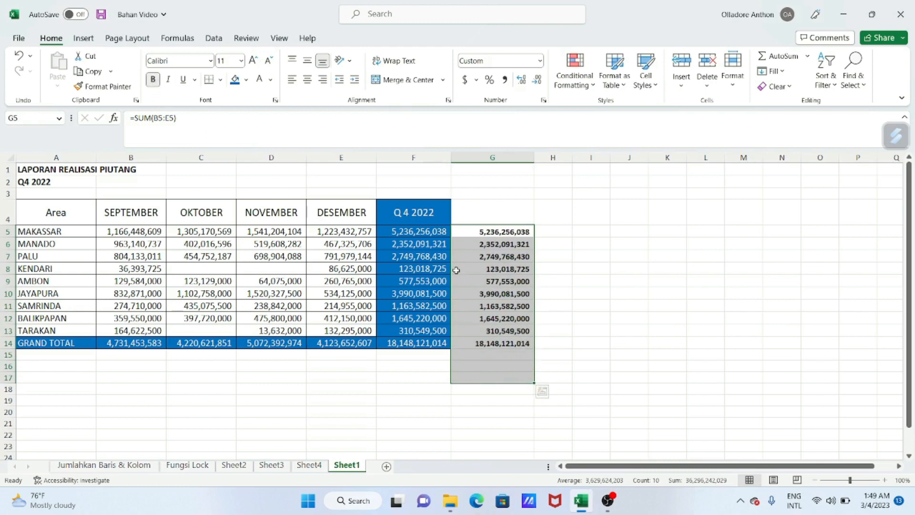
left_click(601, 311)
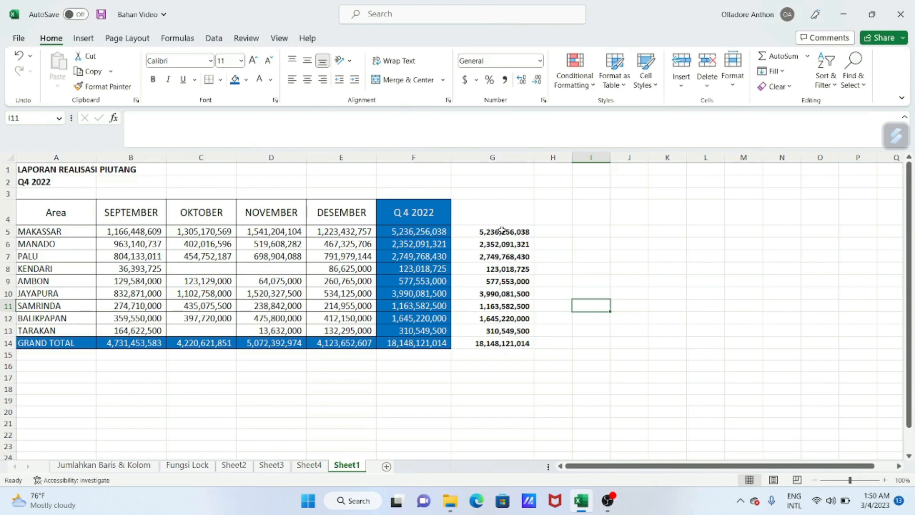
Step: Delete the check totals in G5:G14
left_click_drag(481, 232, 498, 340)
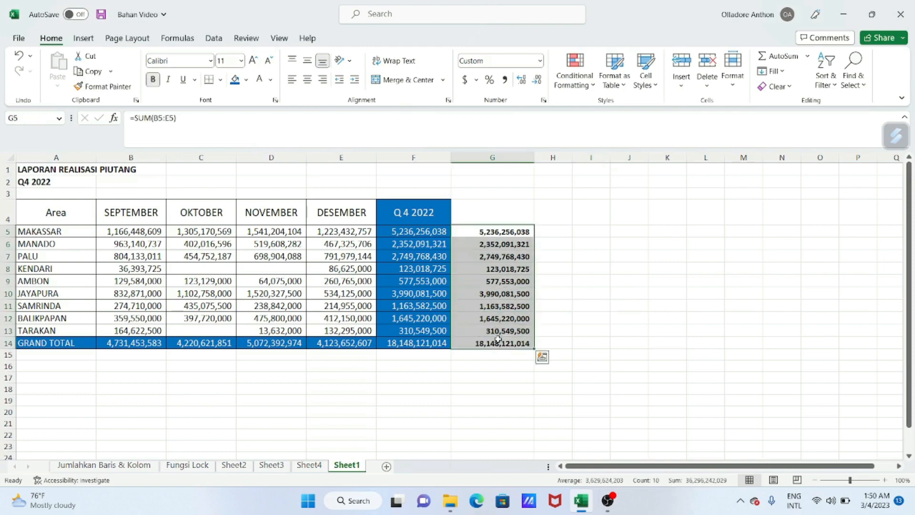
key("Delete")
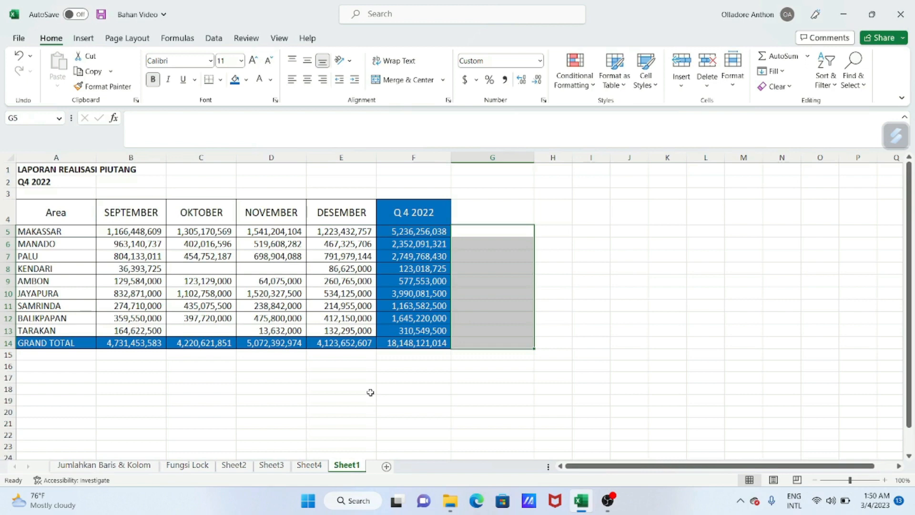
left_click(321, 388)
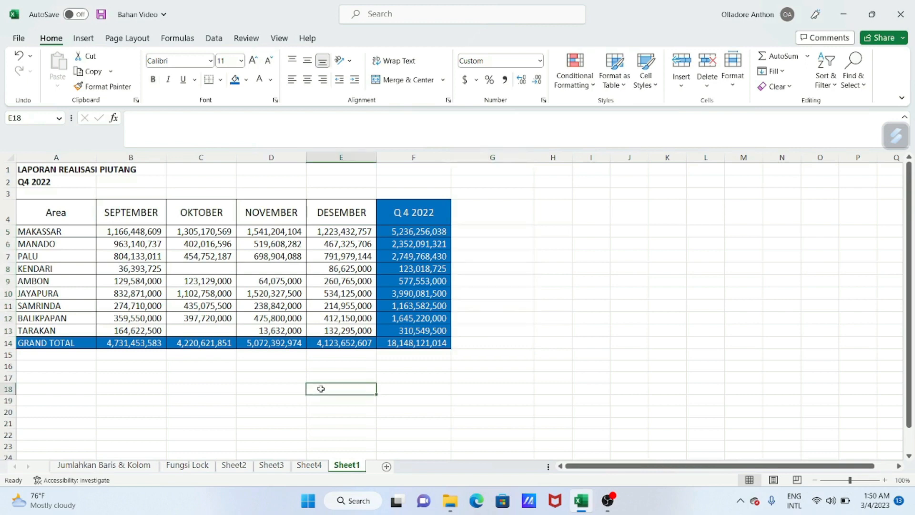